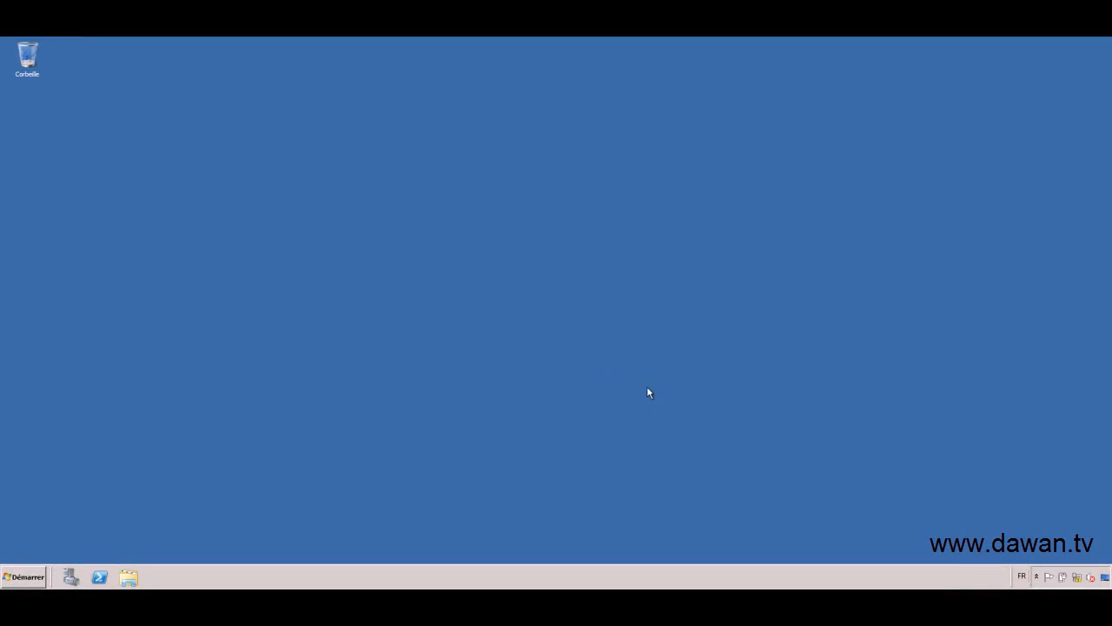
- Open Active Directory Users and Computers and display the properties of the user account in Agence Lyon
click(33, 575)
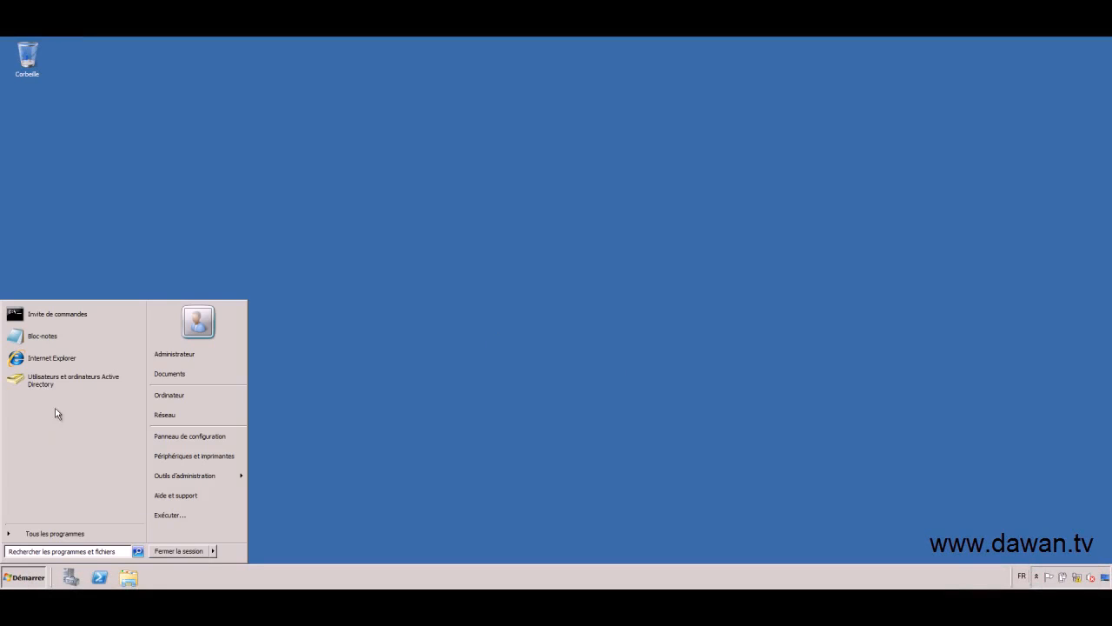
click(64, 382)
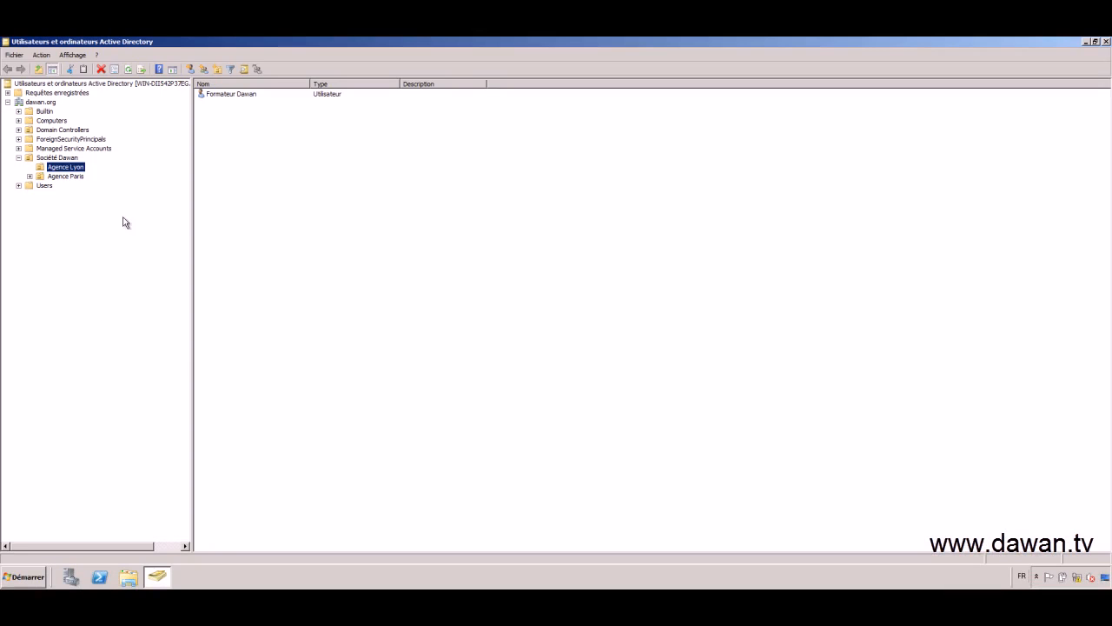
right_click(220, 98)
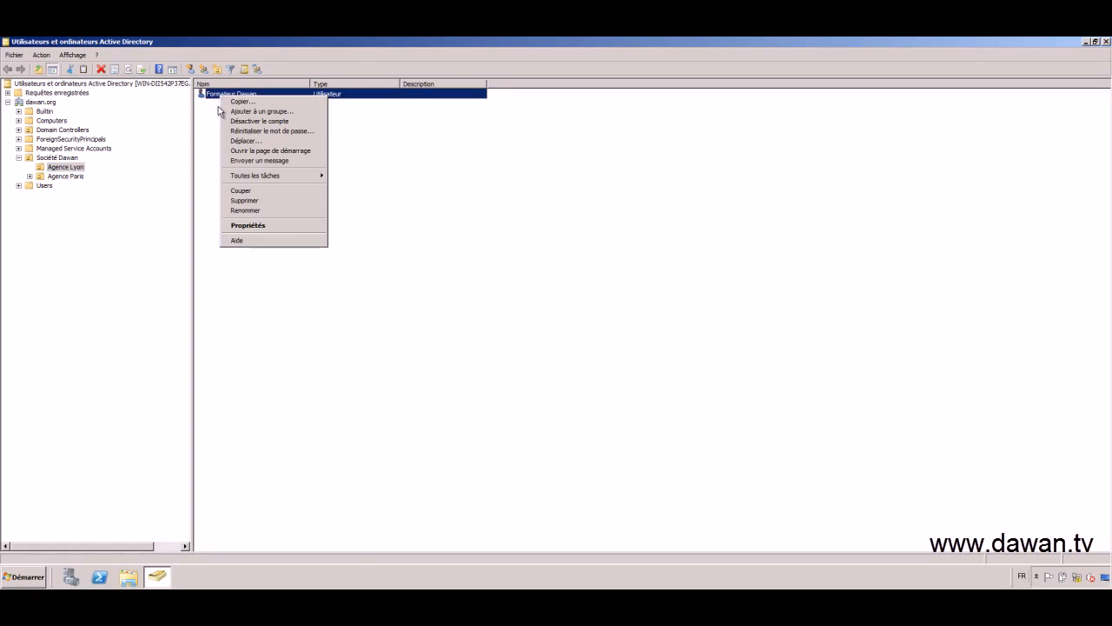
click(258, 231)
drag(466, 151, 350, 128)
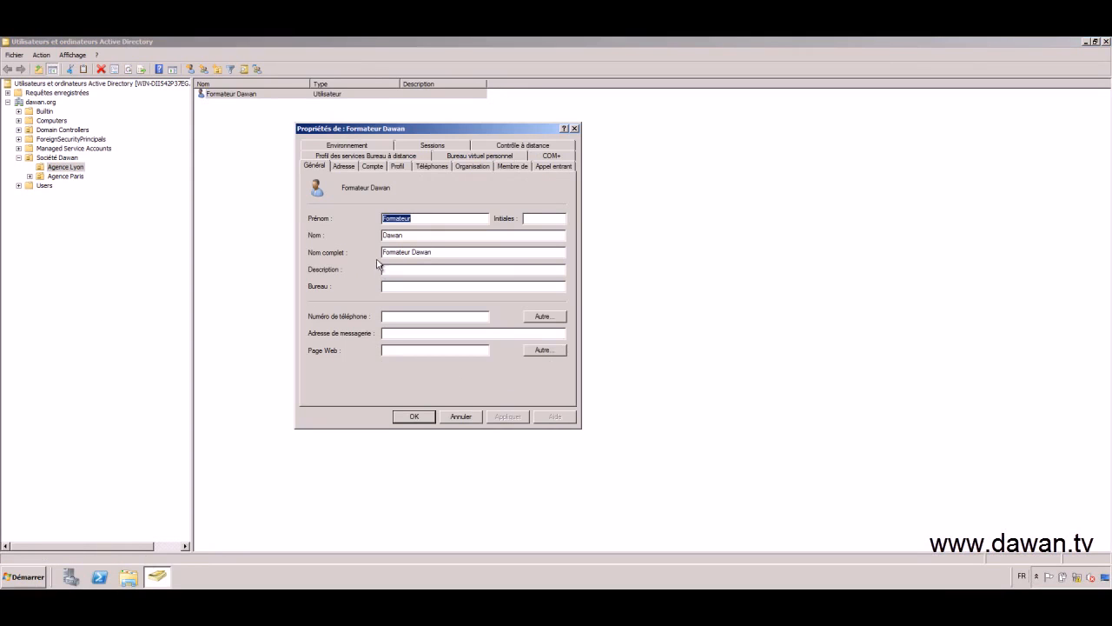
- Examine the user's address, organization, telephone and general information
click(344, 167)
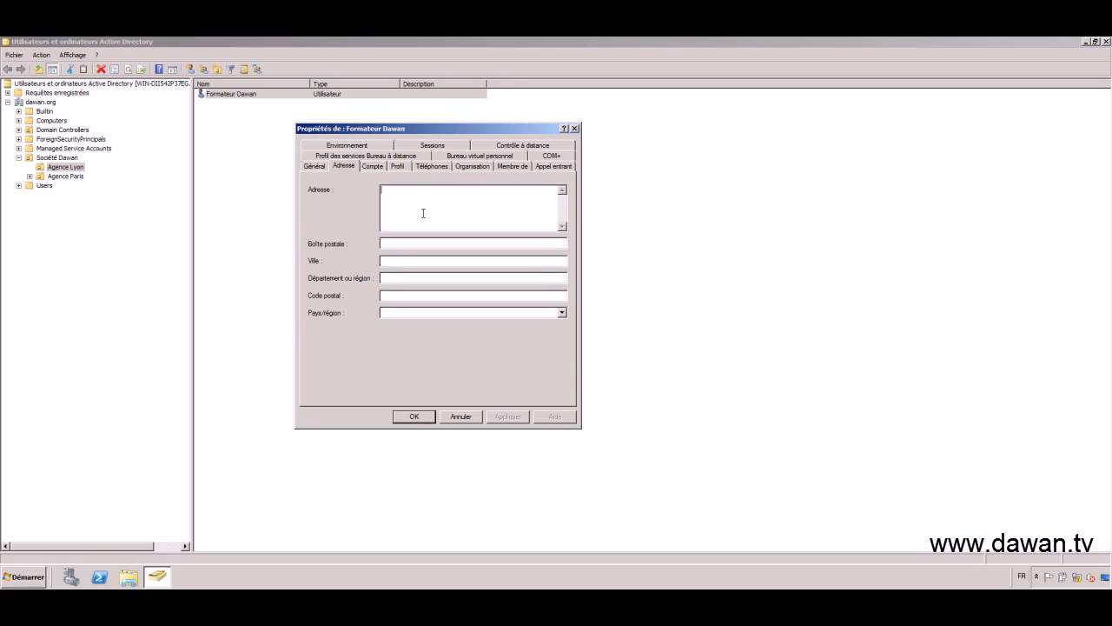
click(461, 167)
click(422, 166)
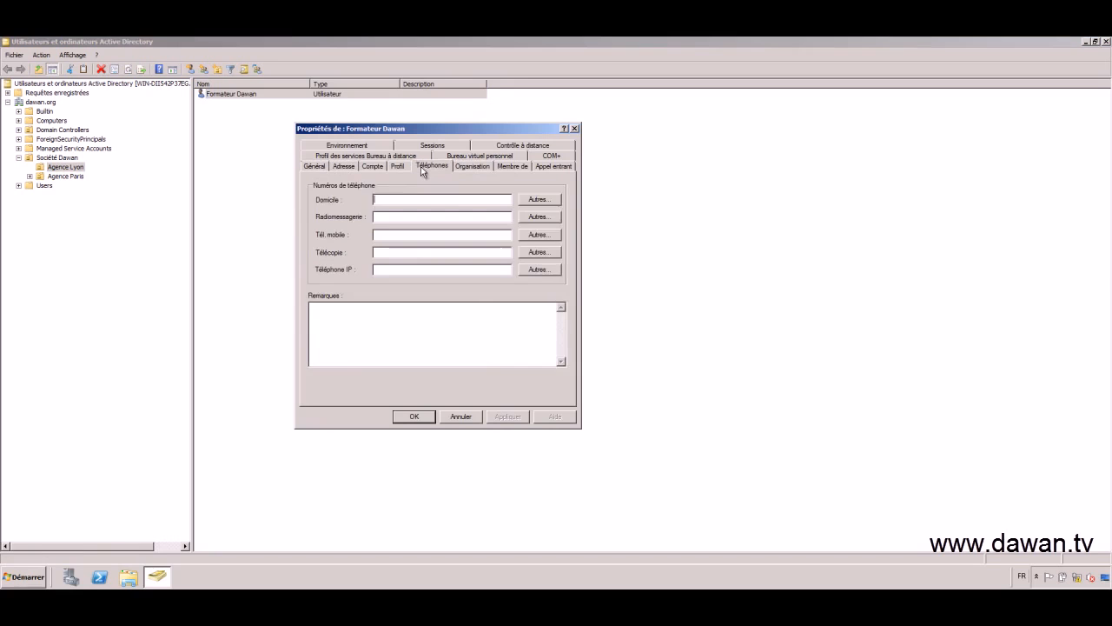
click(315, 167)
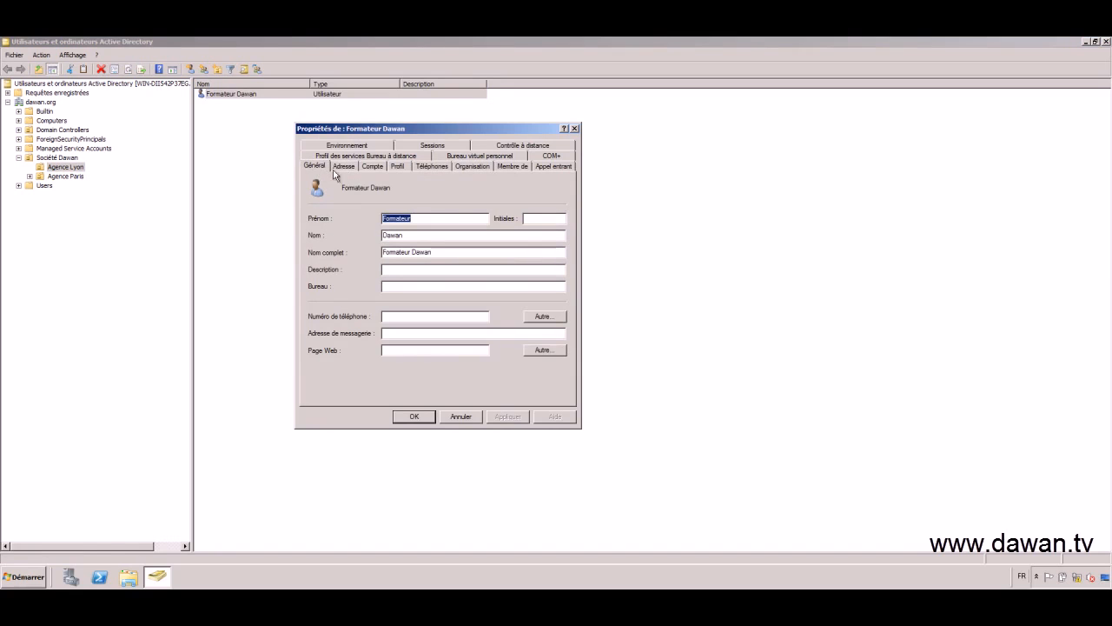
- Examine the user's account settings, including the domain suffixes available for the logon name
click(373, 168)
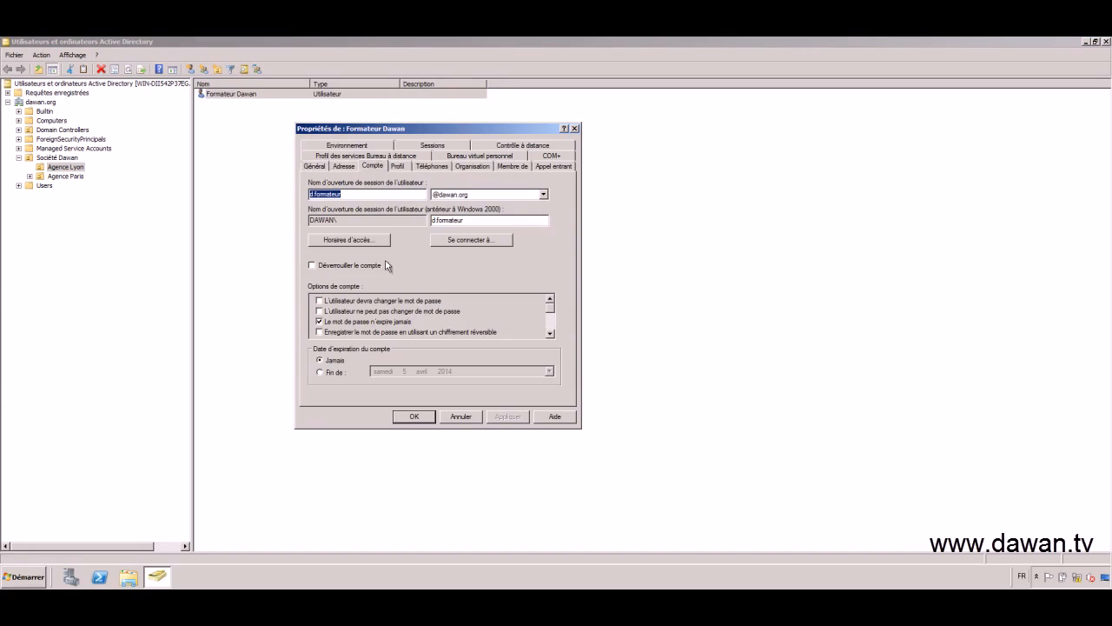
click(398, 166)
click(378, 167)
click(451, 193)
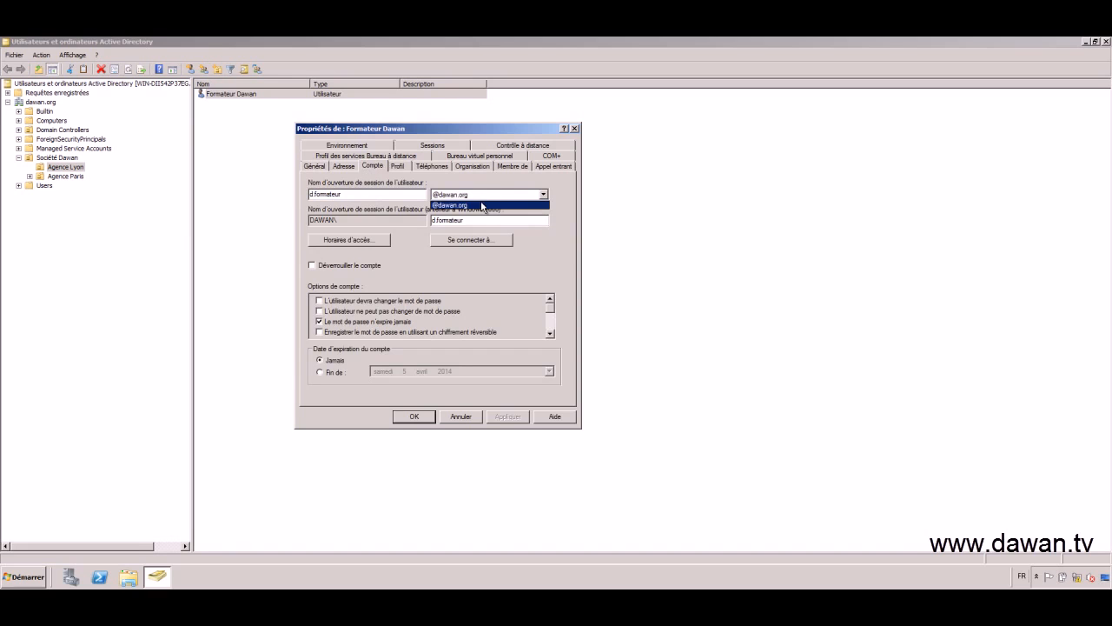
click(480, 206)
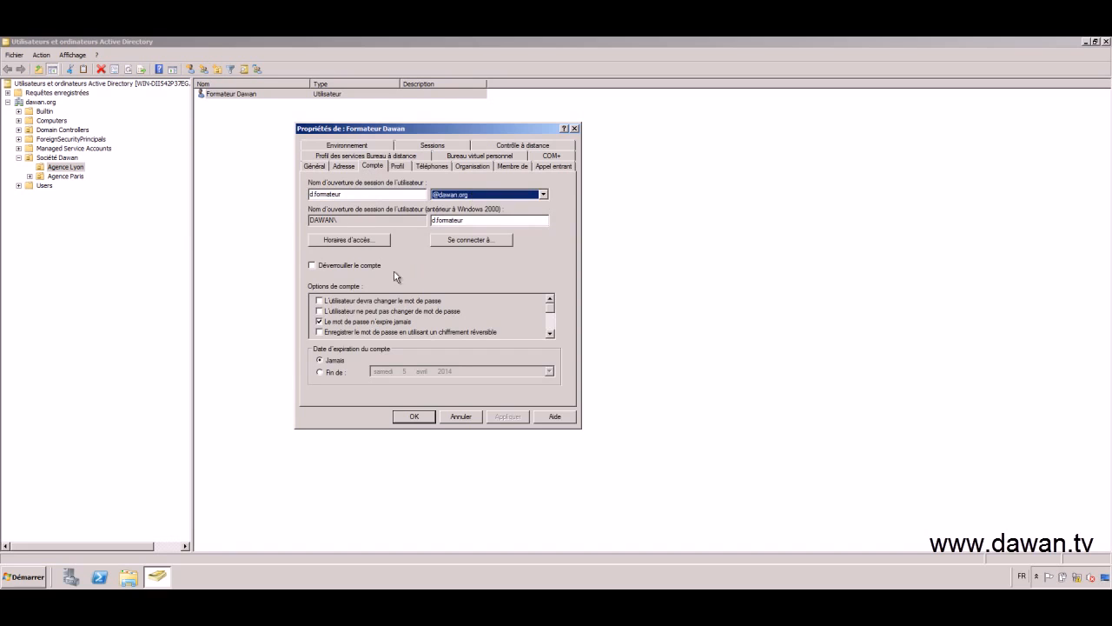
- Check the user's permitted logon hours and accessible workstations without changing either
click(358, 242)
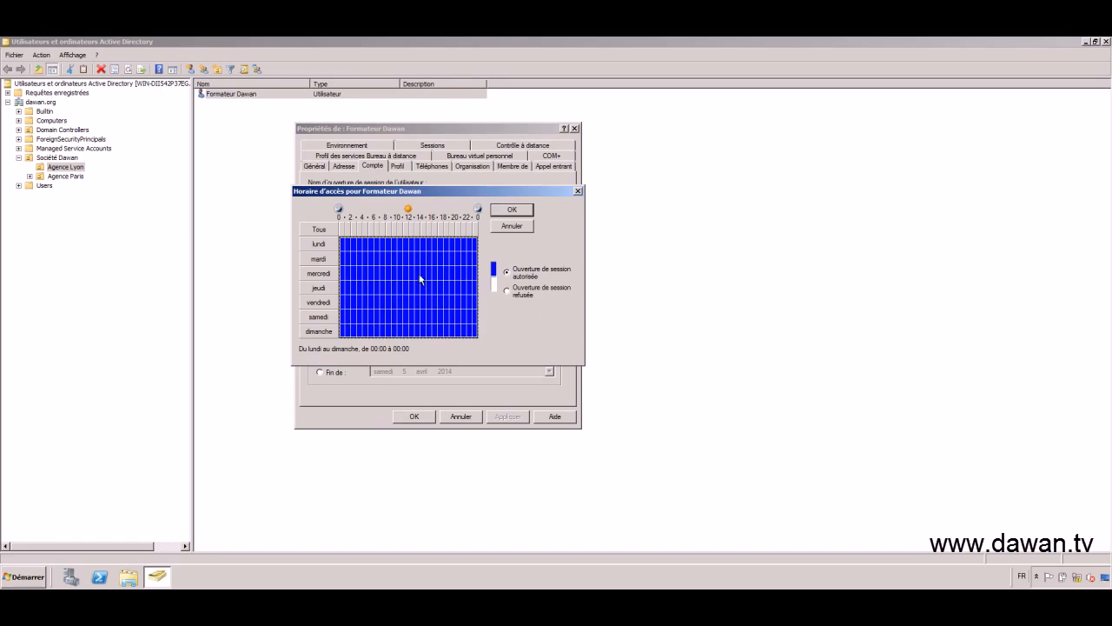
click(499, 227)
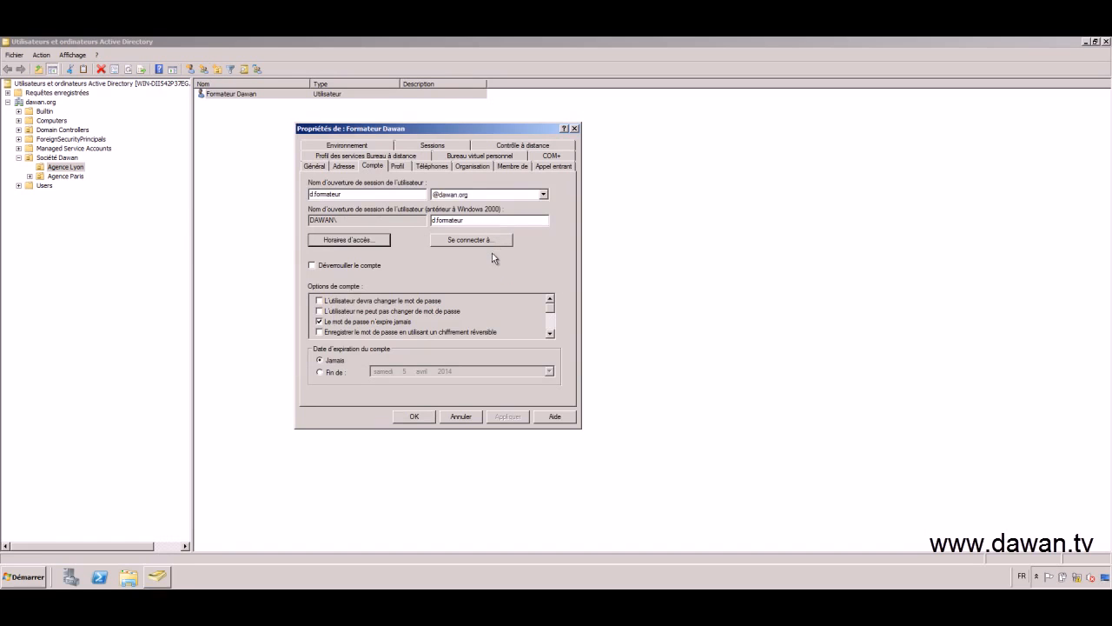
click(485, 242)
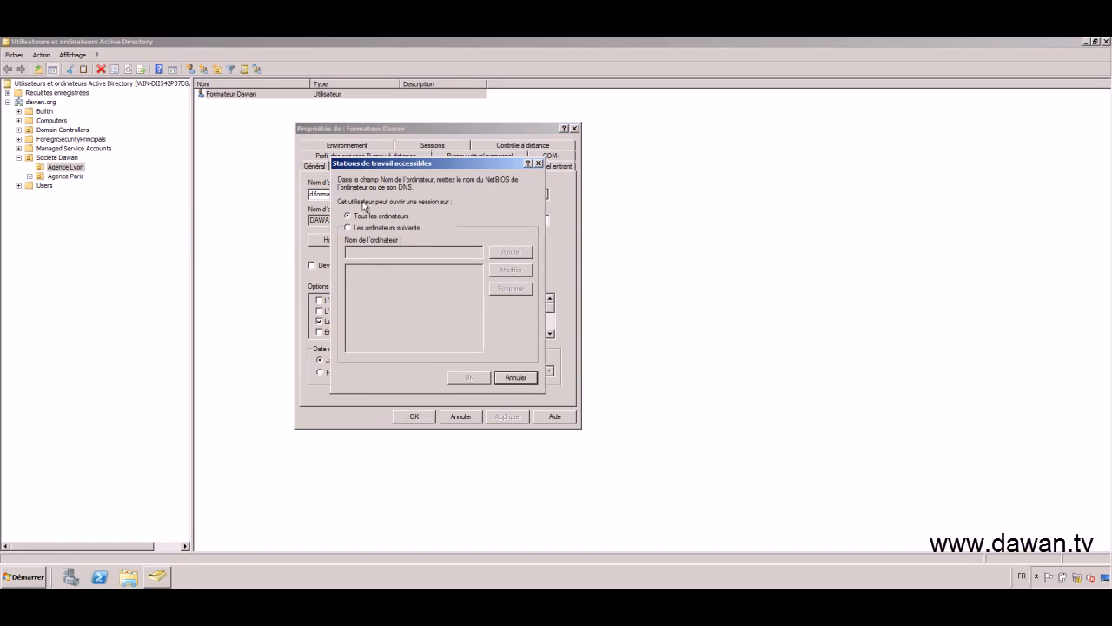
click(517, 378)
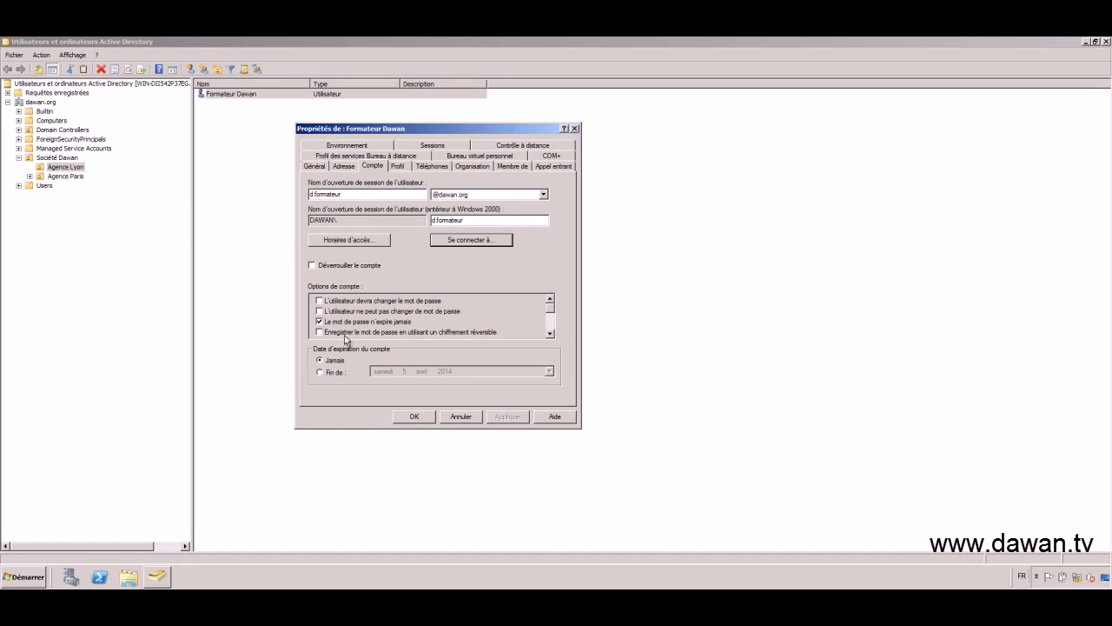
- Review the full list of account options, including the setting for a password that never expires
click(319, 322)
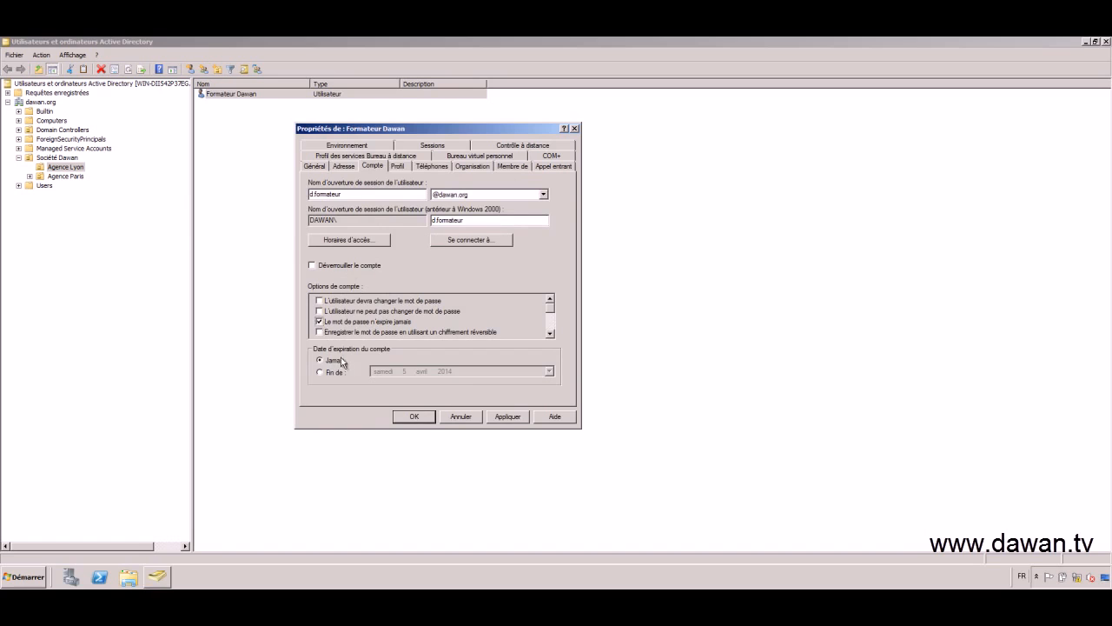
click(550, 334)
click(550, 335)
click(550, 335)
click(550, 334)
click(550, 335)
click(550, 335)
click(550, 335)
drag(551, 324, 552, 304)
- Set the account to expire at the end of 5 April 2014
click(321, 372)
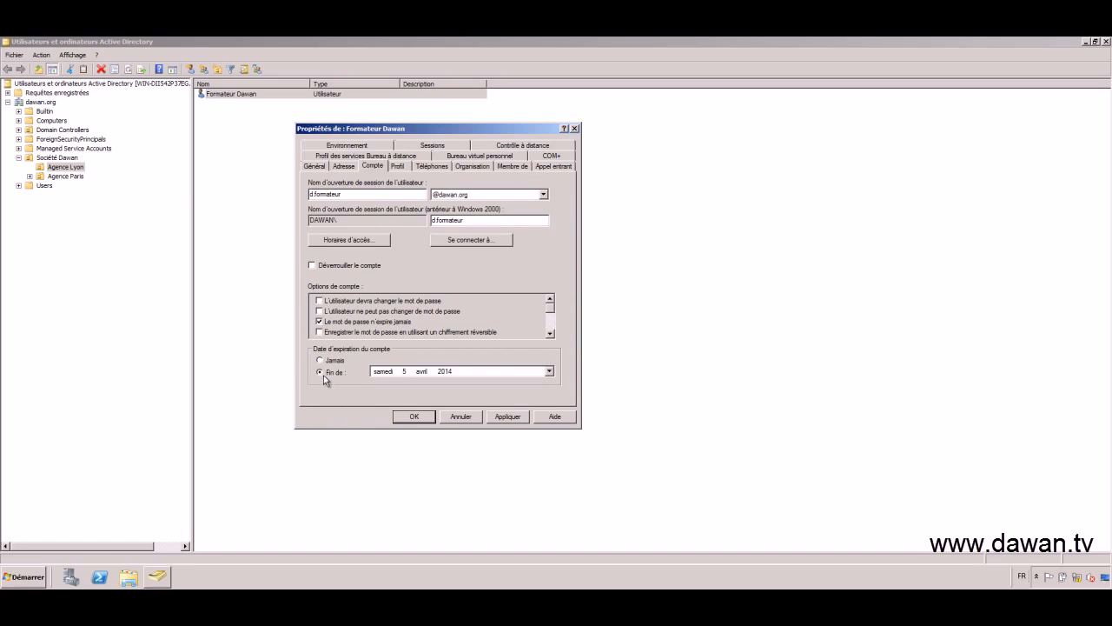
click(549, 372)
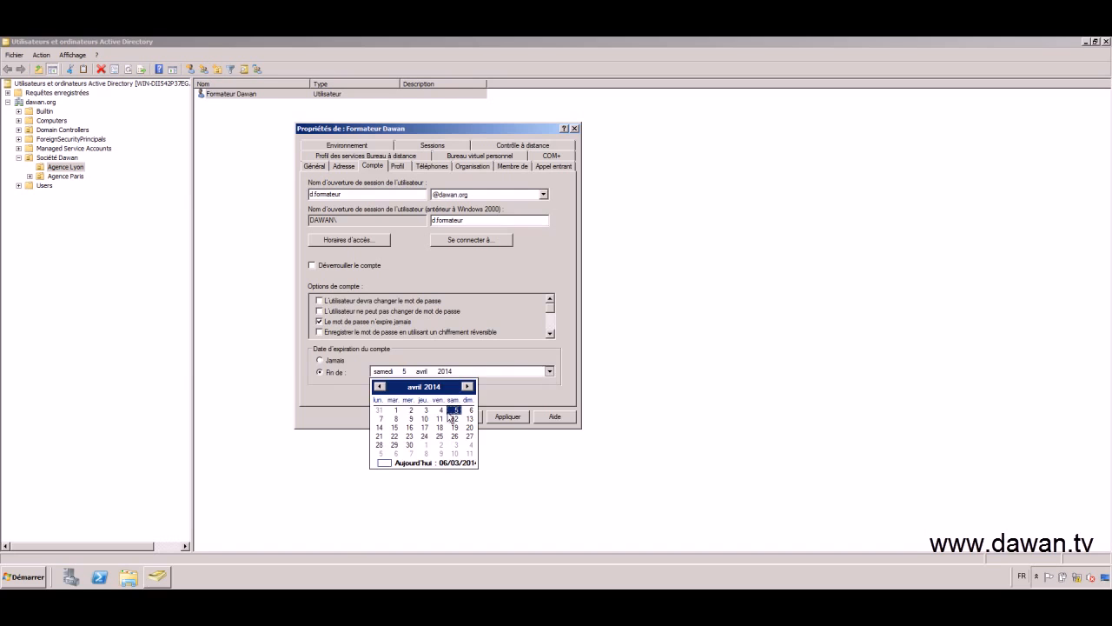
click(345, 379)
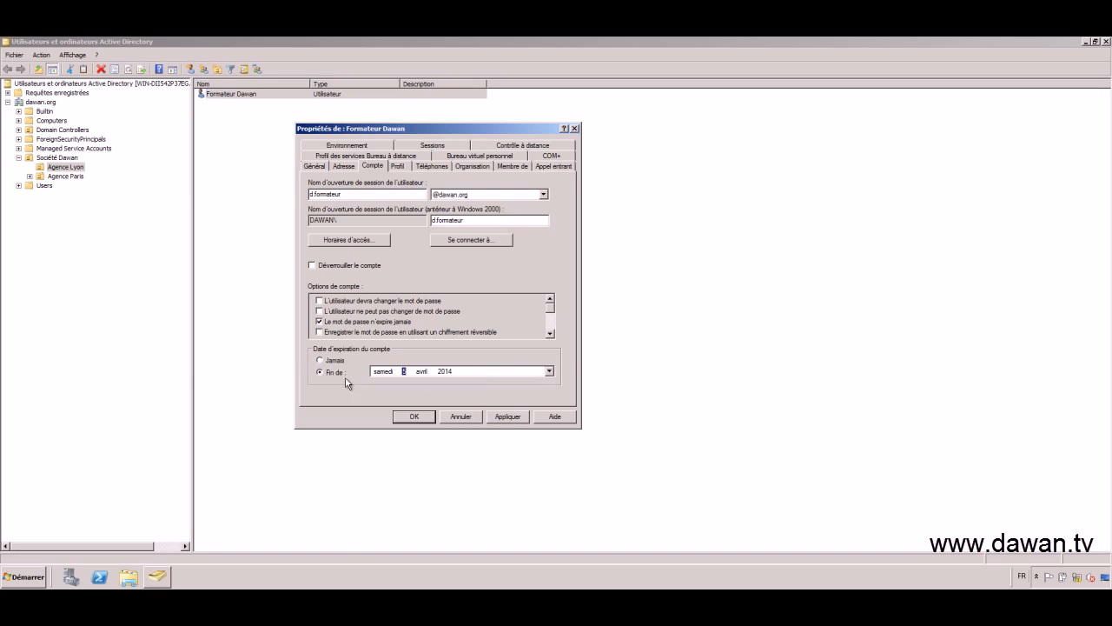
- Set the user's home folder in the profile settings to connect through drive Z
click(397, 166)
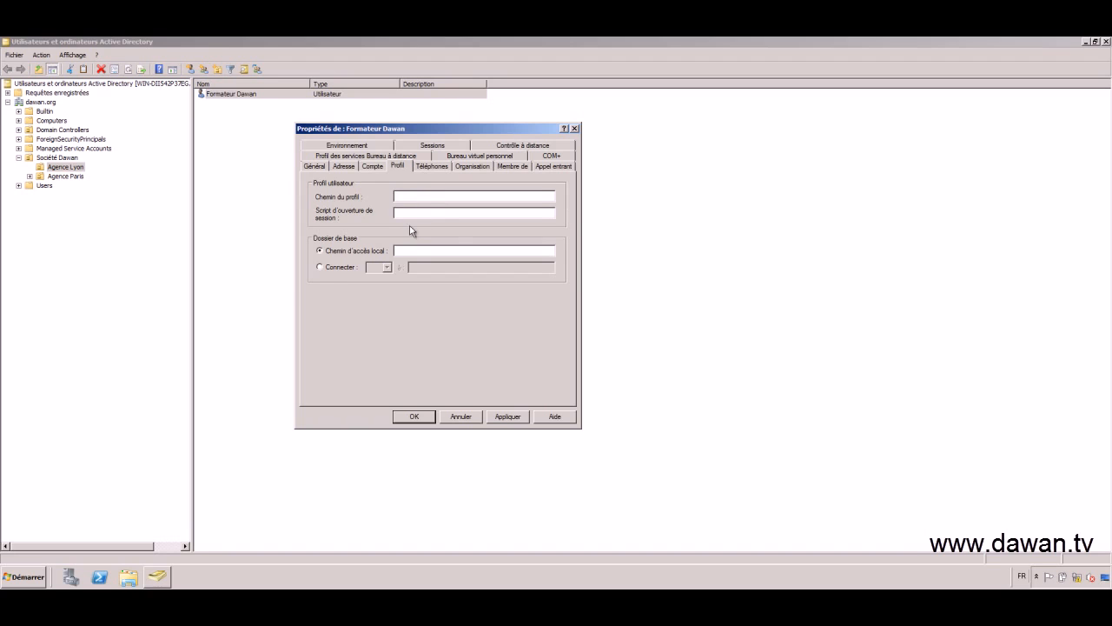
click(322, 267)
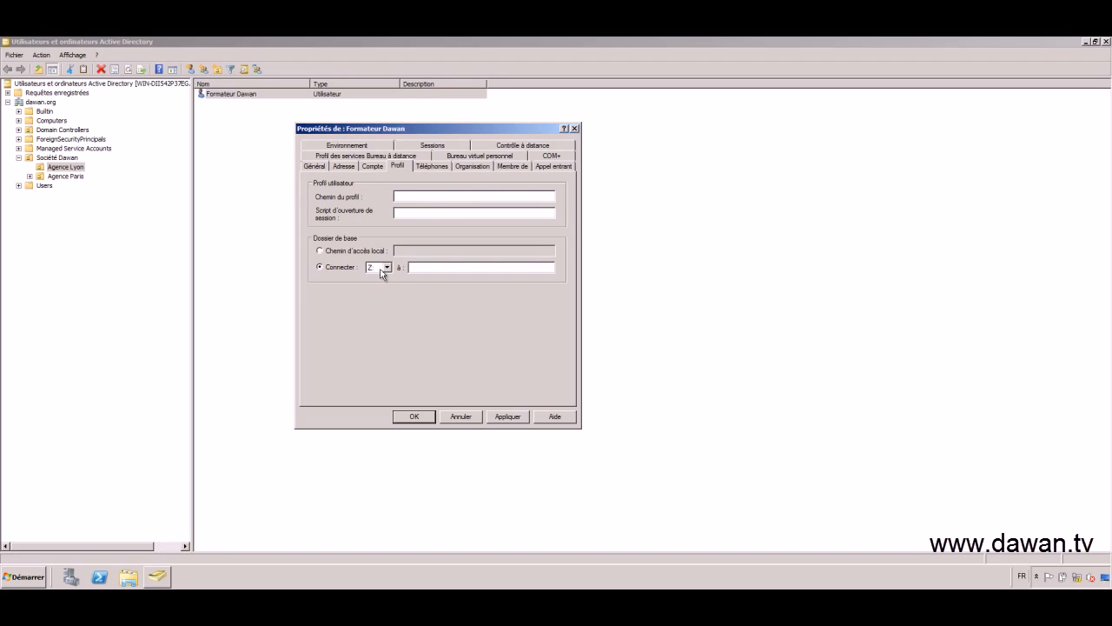
- Review the Remote Desktop profile, personal virtual desktop and session limit settings, and close the user's properties without saving
click(382, 159)
click(393, 231)
click(483, 166)
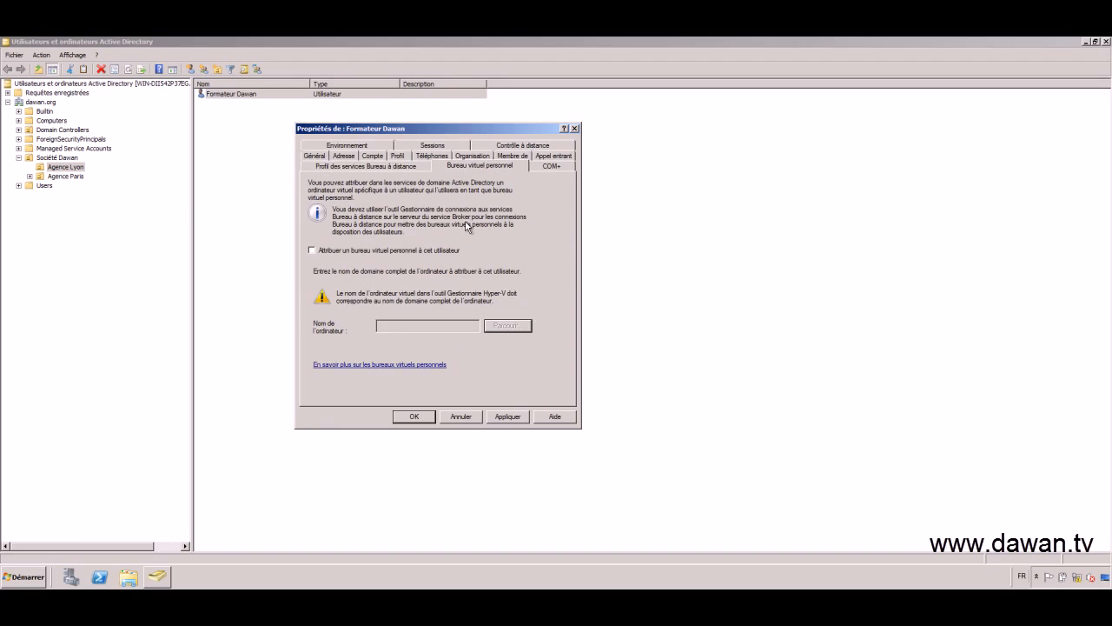
click(415, 145)
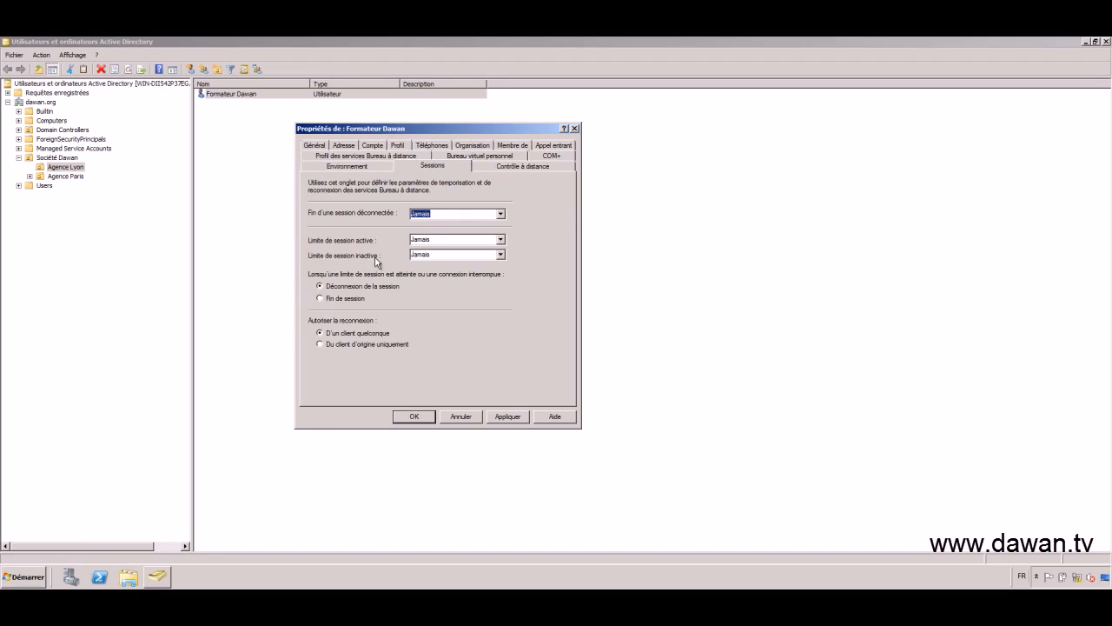
click(461, 417)
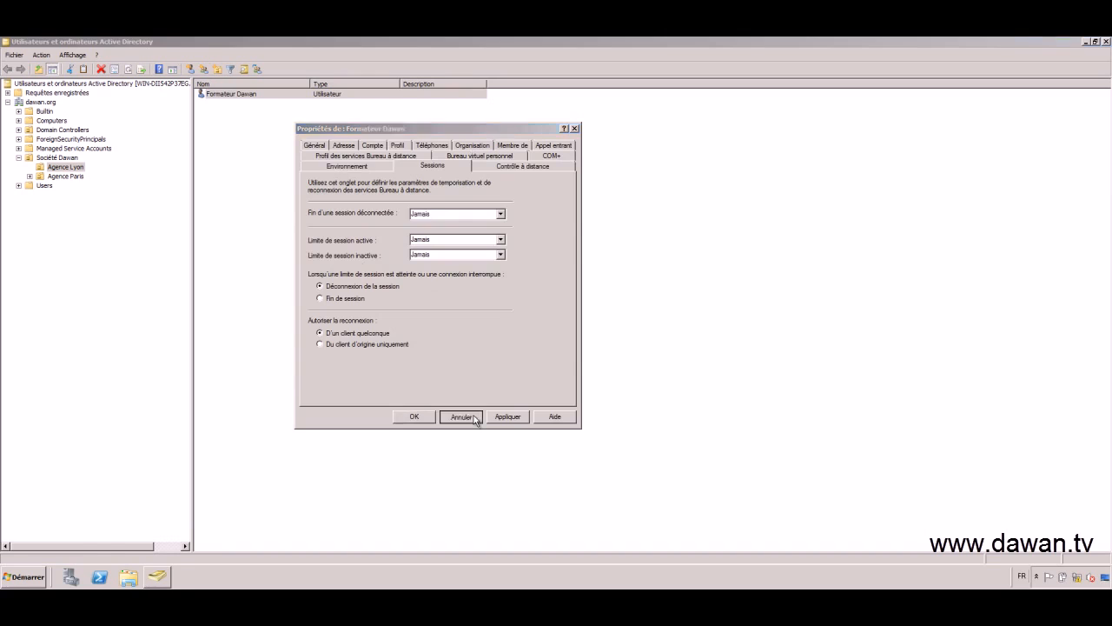
right_click(216, 95)
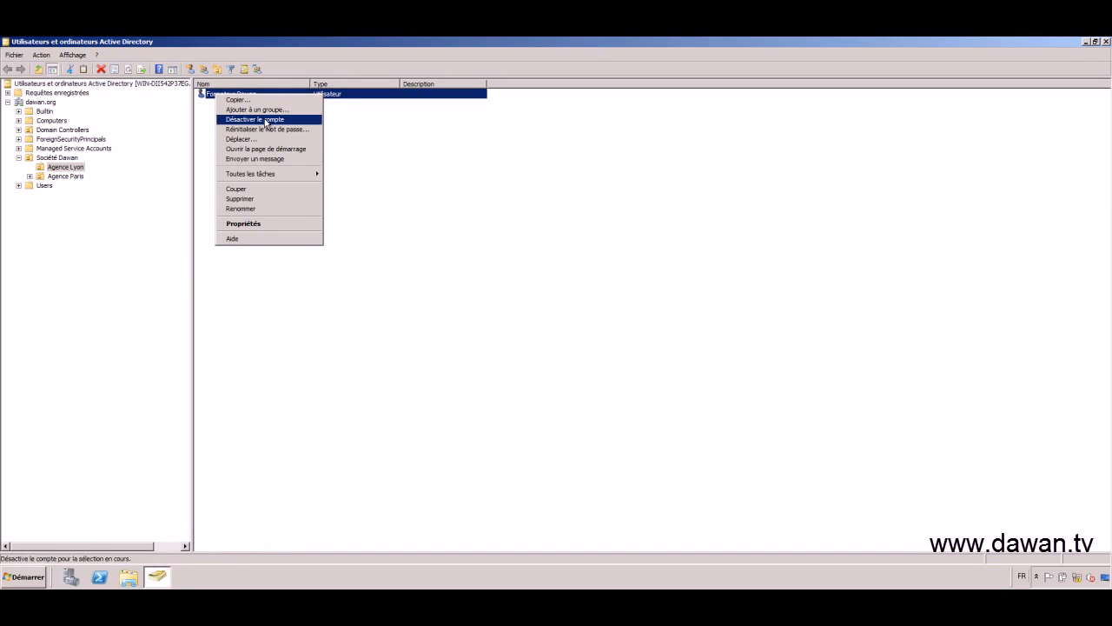
click(314, 364)
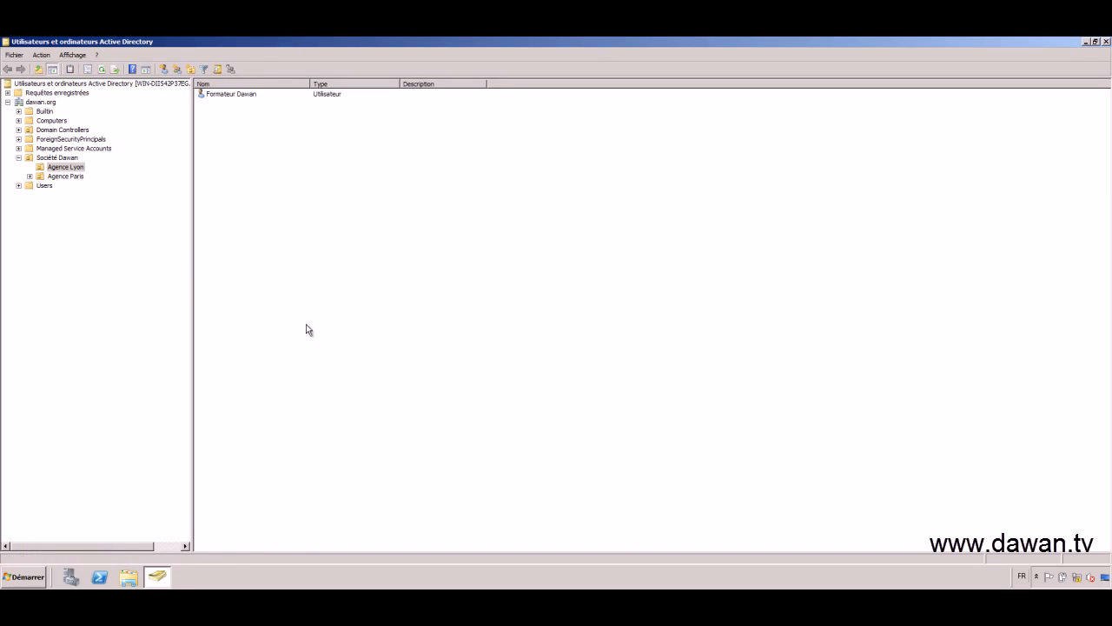
- Disable the user account in Agence Lyon and acknowledge the confirmation
right_click(221, 92)
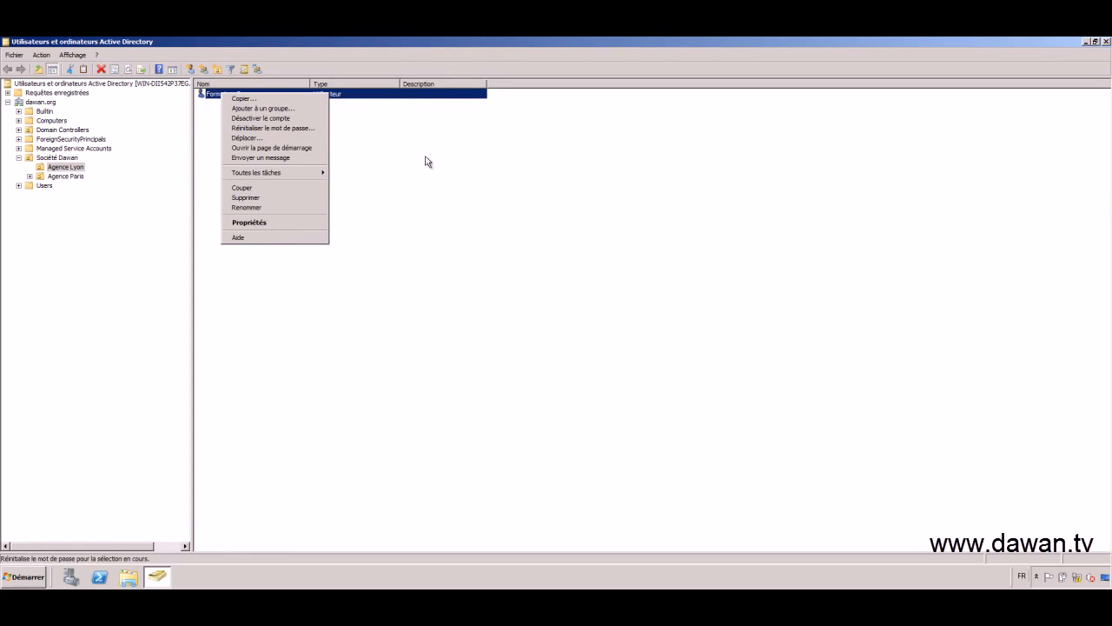
click(294, 121)
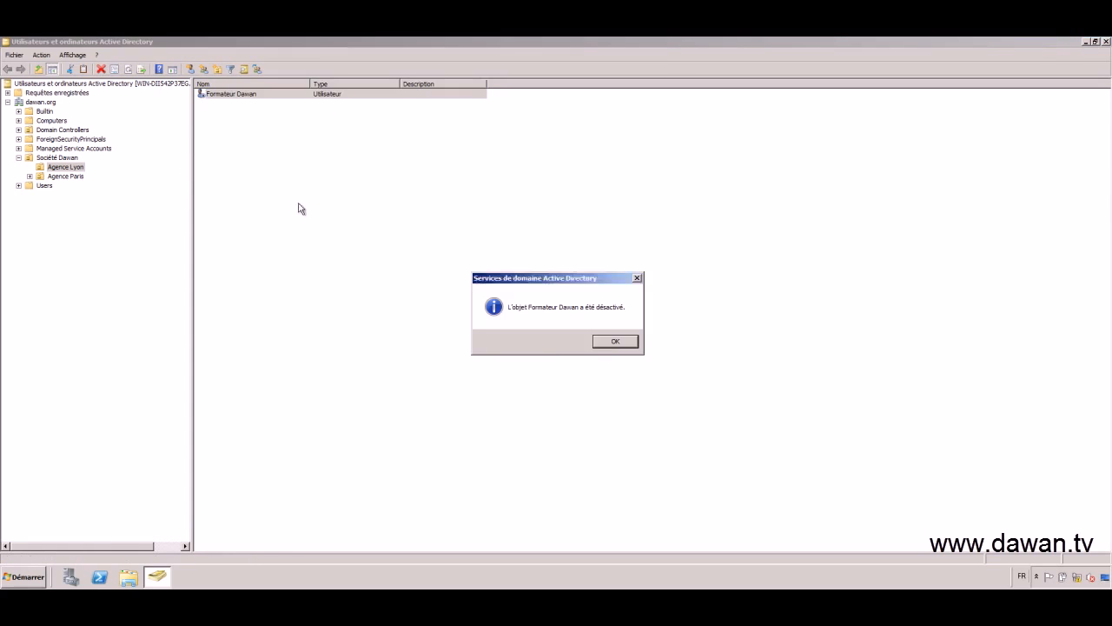
click(613, 341)
click(304, 163)
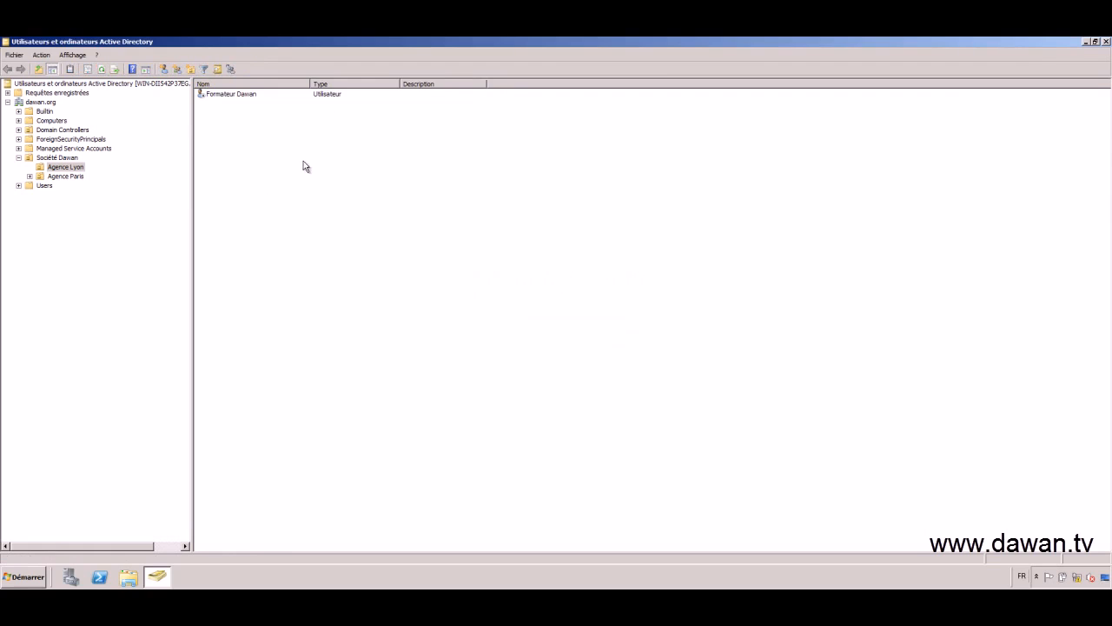
- Re-enable the disabled user account in Agence Lyon and acknowledge the confirmation
right_click(221, 95)
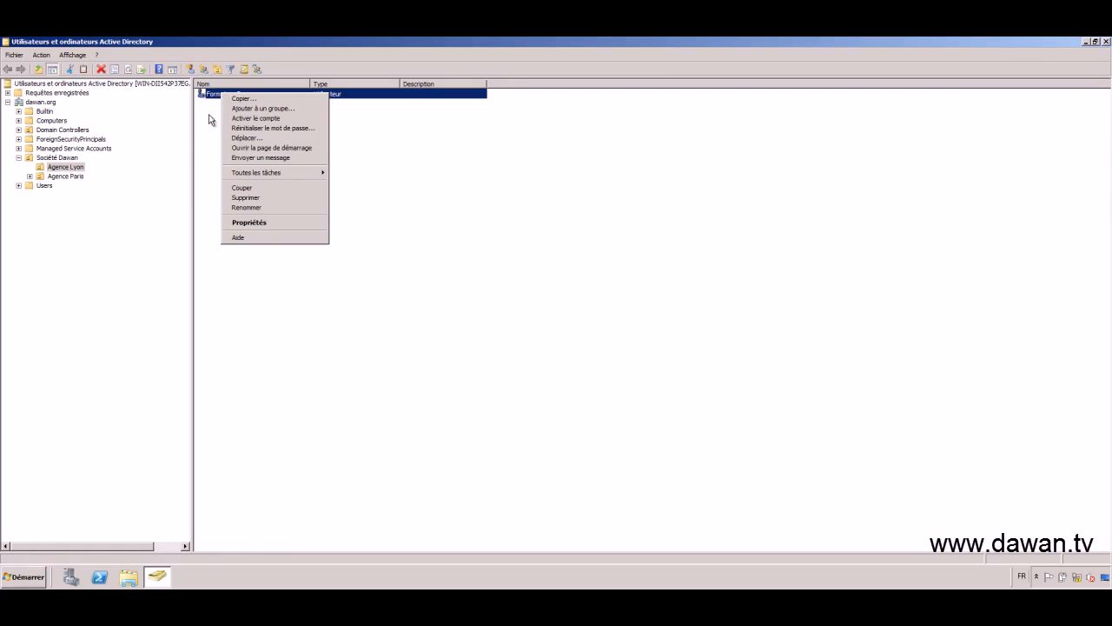
click(256, 118)
click(604, 343)
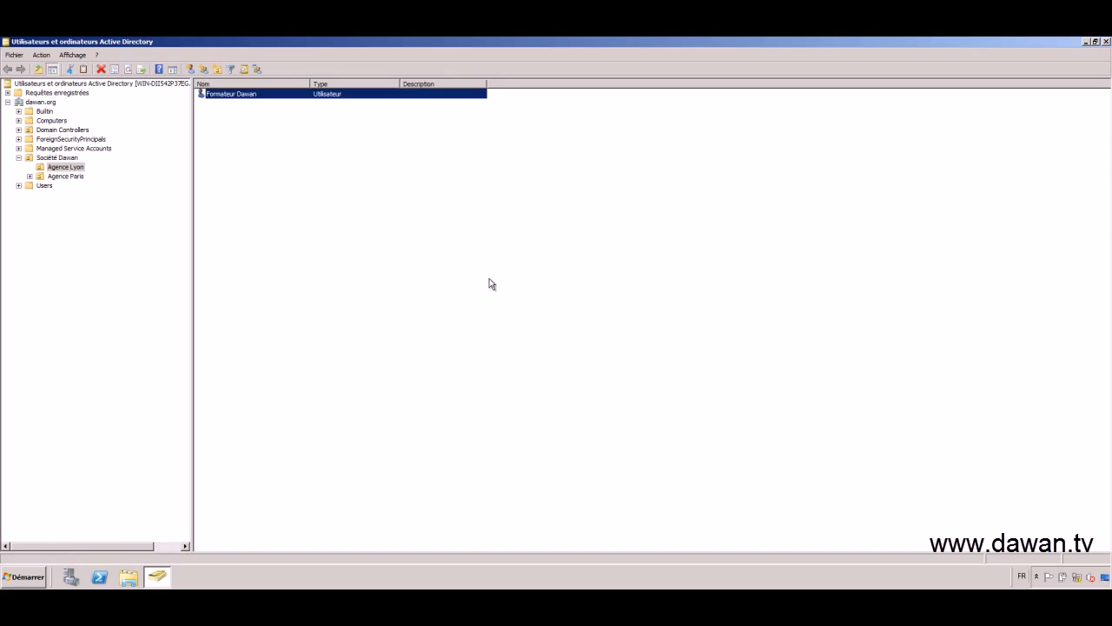
right_click(207, 95)
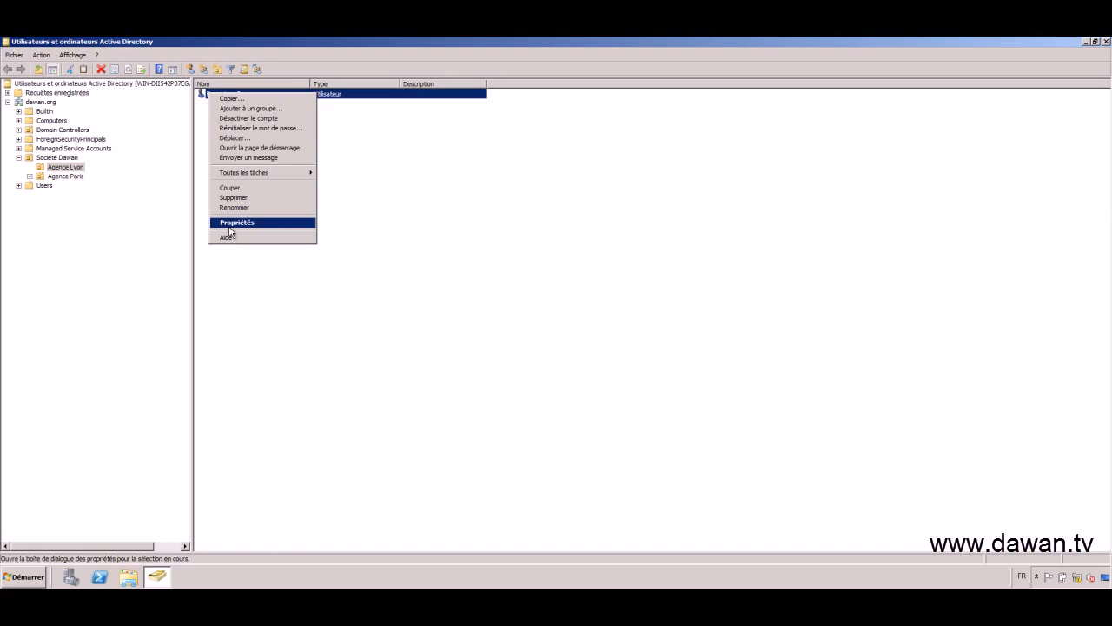
click(397, 253)
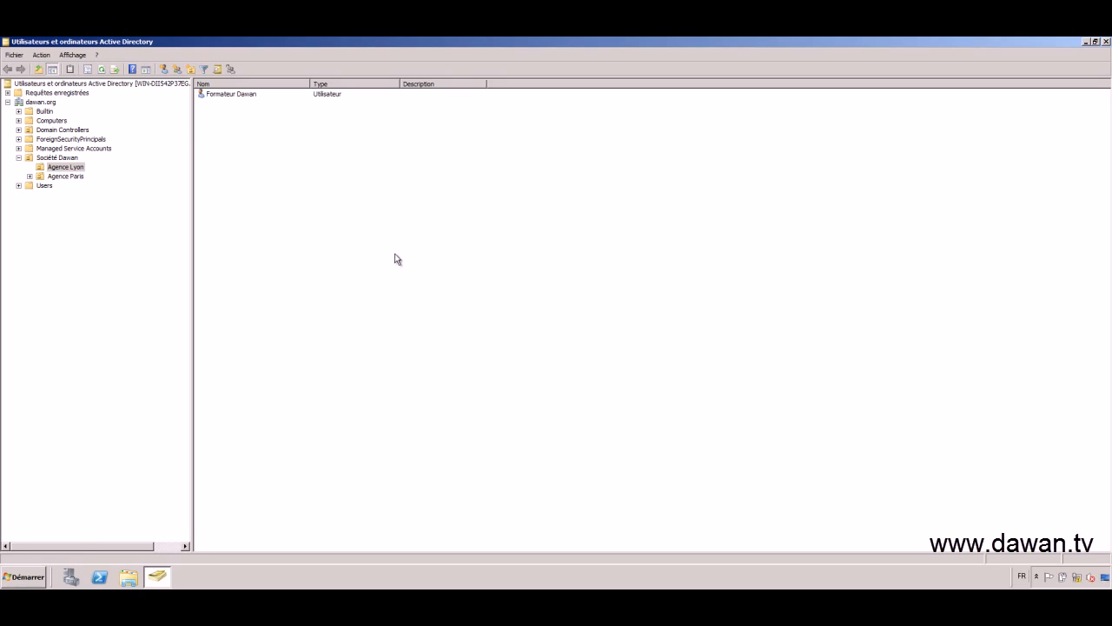
click(660, 601)
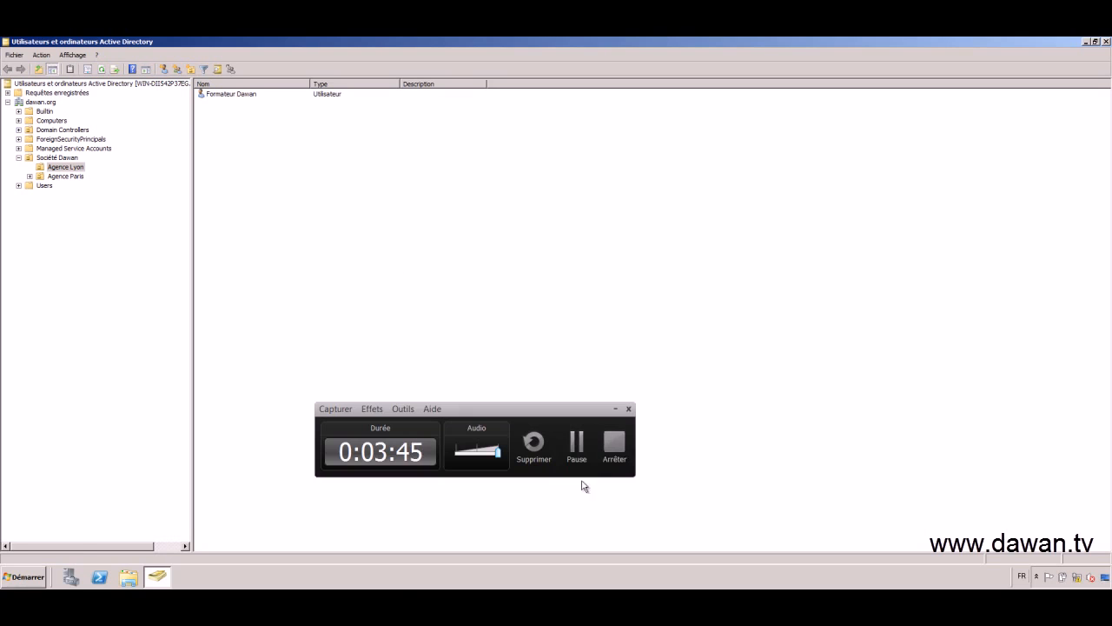